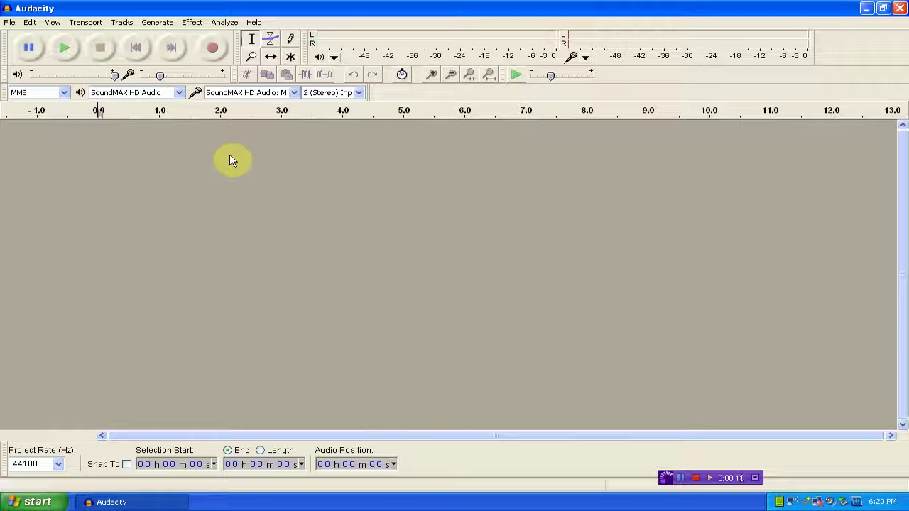
Step: Choose the SoundMAX HD Audio microphone as recording device with 2 (Stereo) input channels, and start recording
{"action": "left_click", "coordinate": [252, 95]}
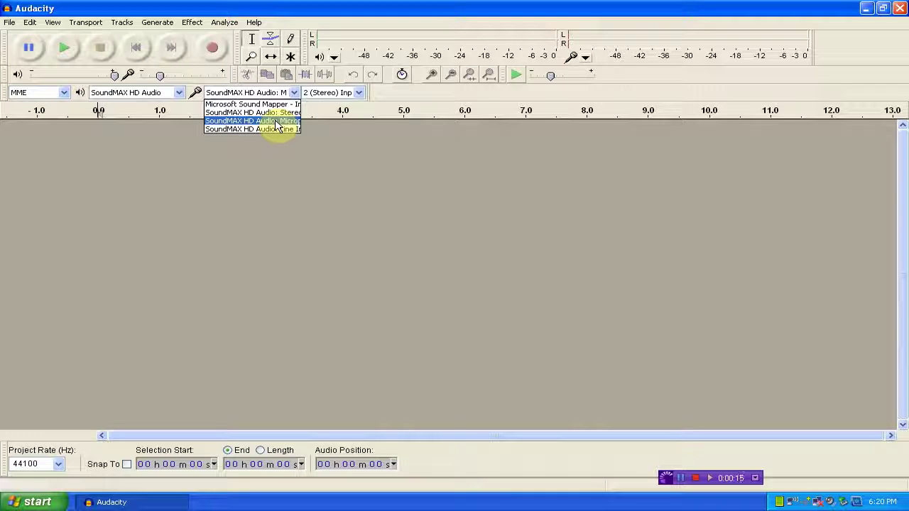
{"action": "left_click", "coordinate": [277, 121]}
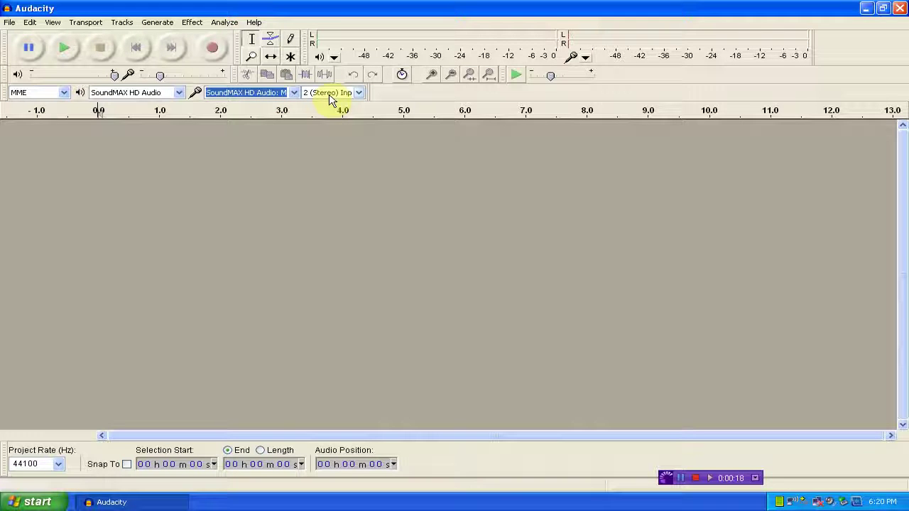
{"action": "left_click", "coordinate": [333, 93]}
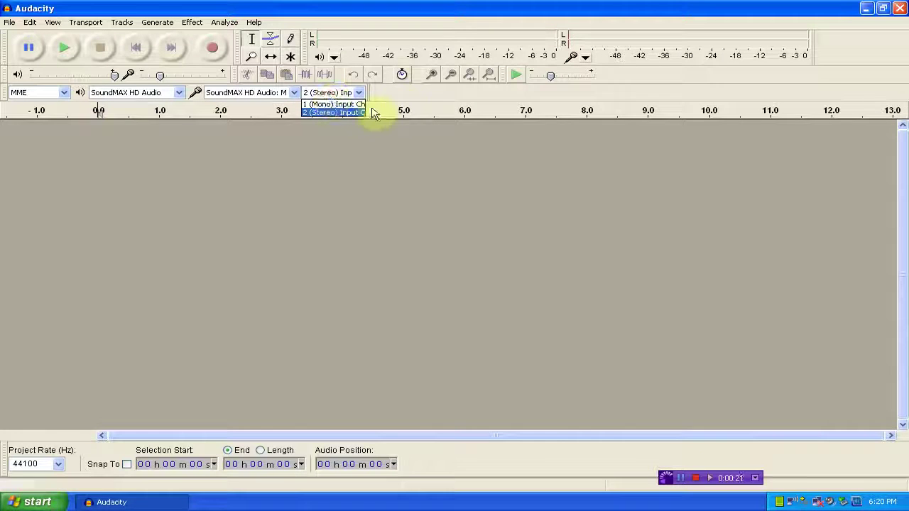
{"action": "left_click", "coordinate": [354, 114]}
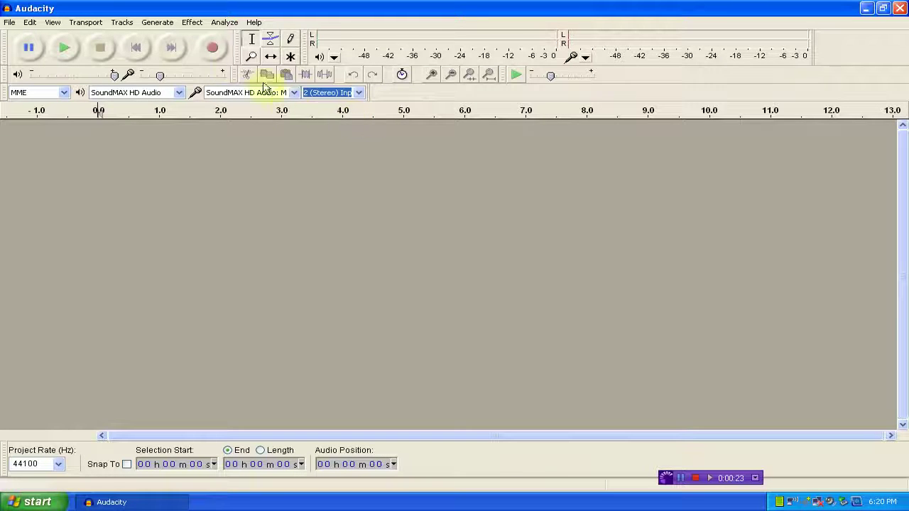
{"action": "left_click", "coordinate": [211, 50]}
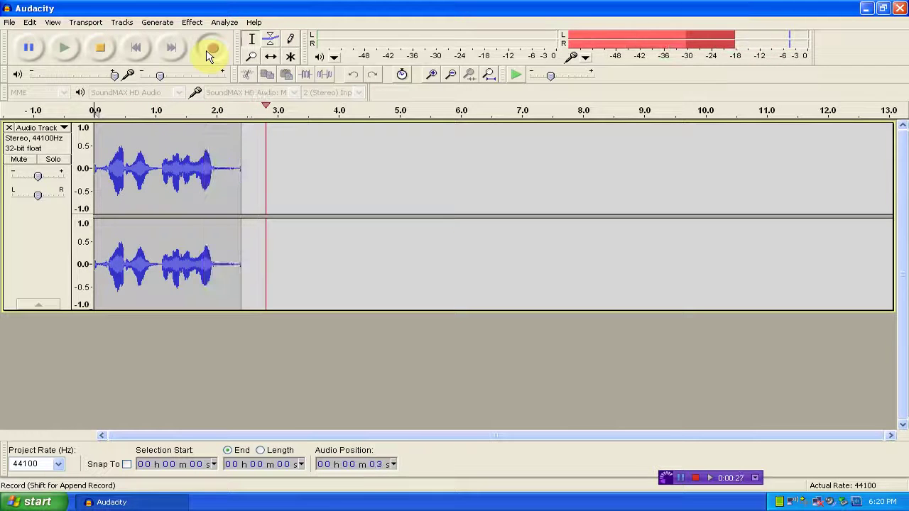
Step: Leave Audacity recording in the background, switch to ArcSoft ShowBiz and open its video capture module
{"action": "left_click", "coordinate": [117, 502]}
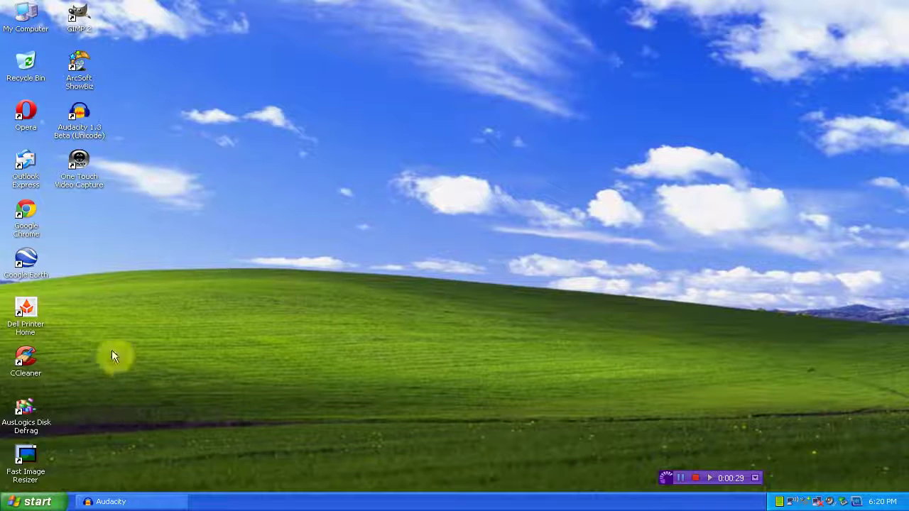
{"action": "double_click", "coordinate": [73, 68]}
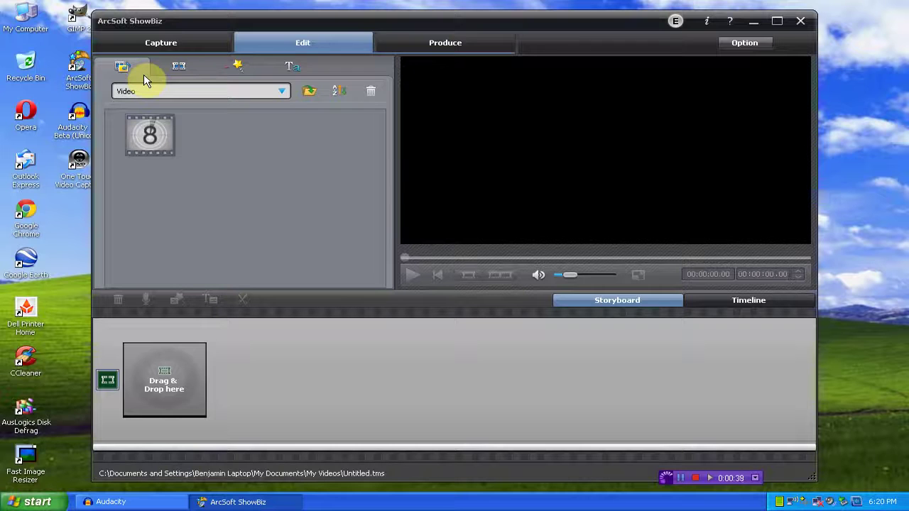
{"action": "left_click", "coordinate": [188, 41]}
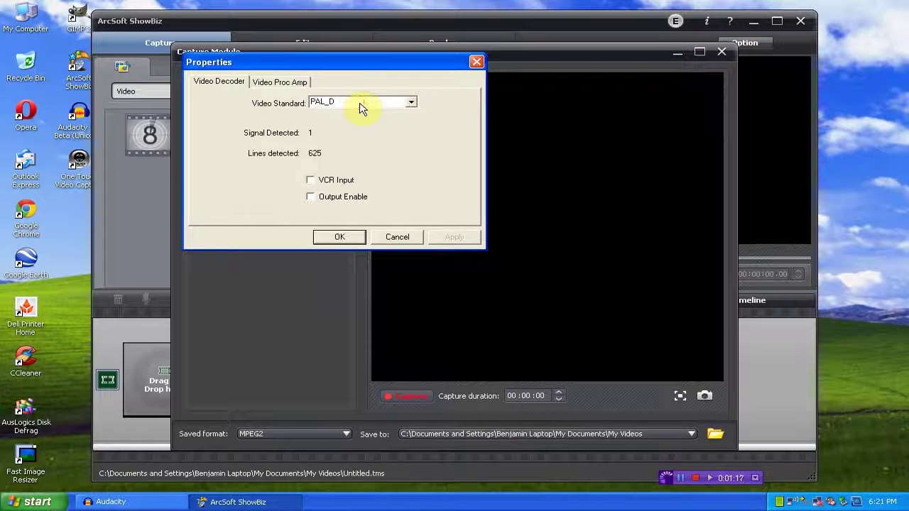
Step: Set the capture device's video standard to NTSC in its properties
{"action": "left_click", "coordinate": [411, 103]}
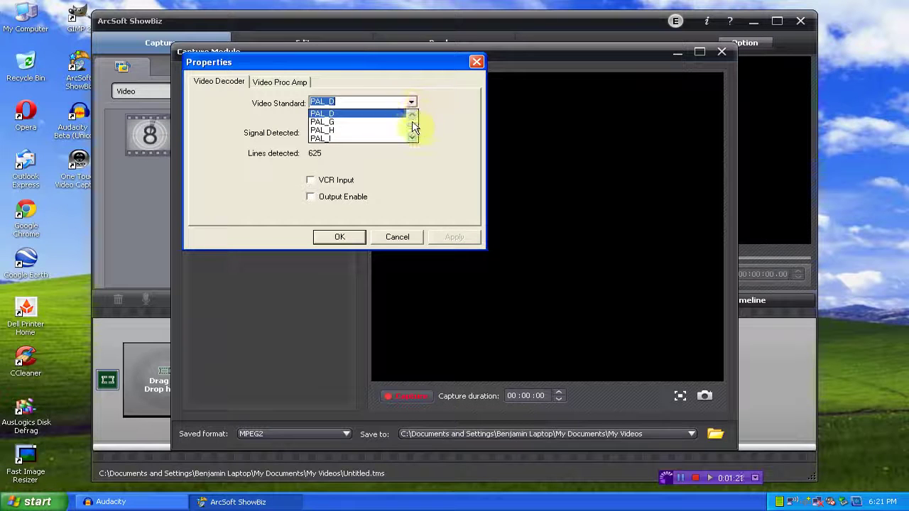
{"action": "left_click", "coordinate": [412, 133]}
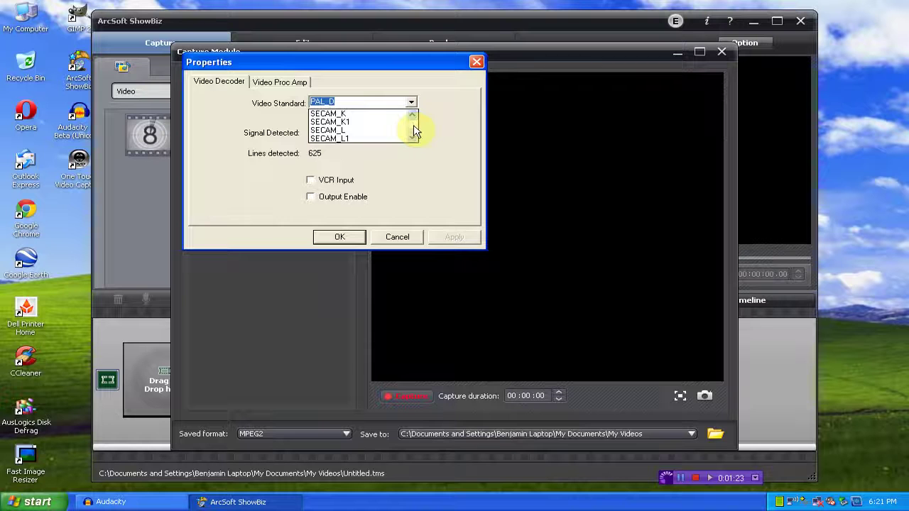
{"action": "scroll", "coordinate": [415, 123], "scroll_direction": "up", "scroll_amount": 5}
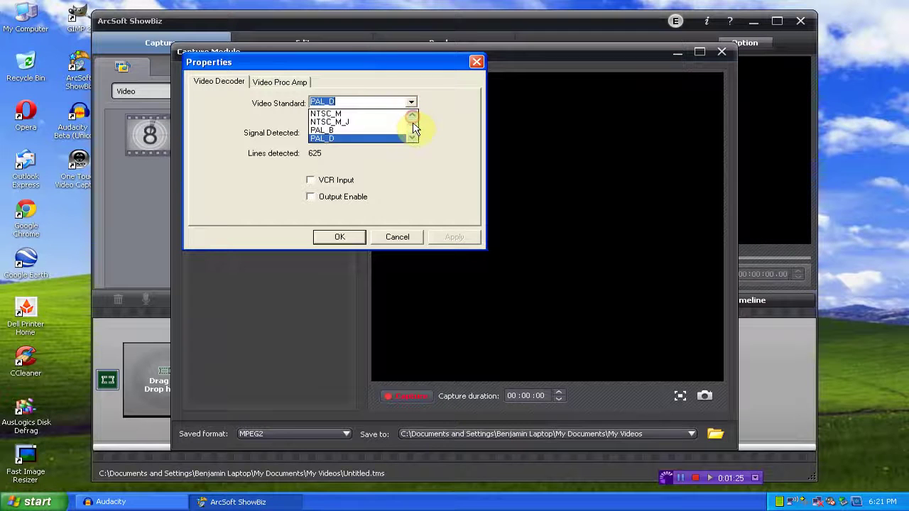
{"action": "left_click", "coordinate": [335, 119]}
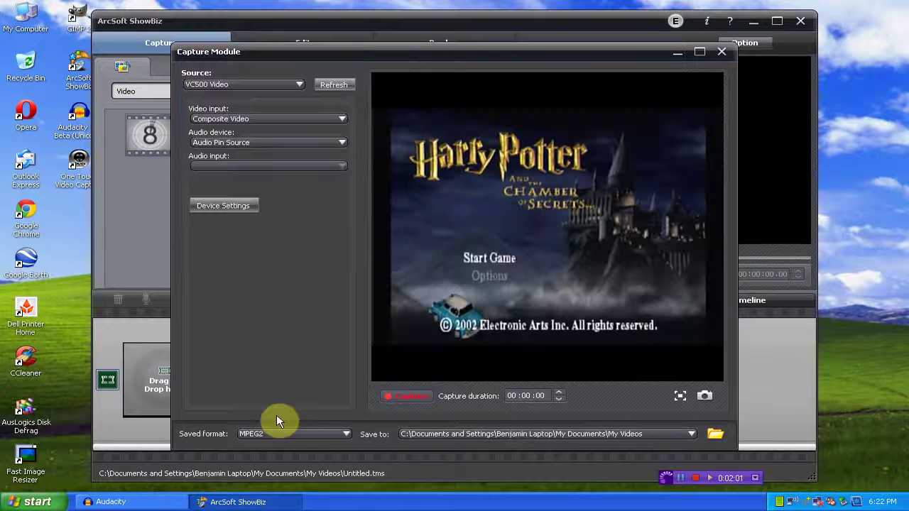
Step: Capture about 25 seconds of game footage in MPEG2 format, and switch to Audacity to stop the audio recording
{"action": "left_click", "coordinate": [414, 398]}
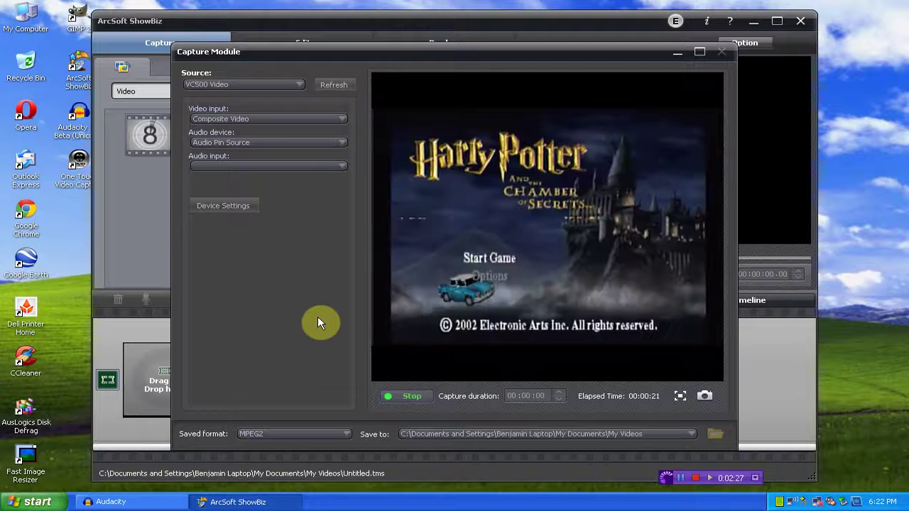
{"action": "left_click", "coordinate": [417, 396]}
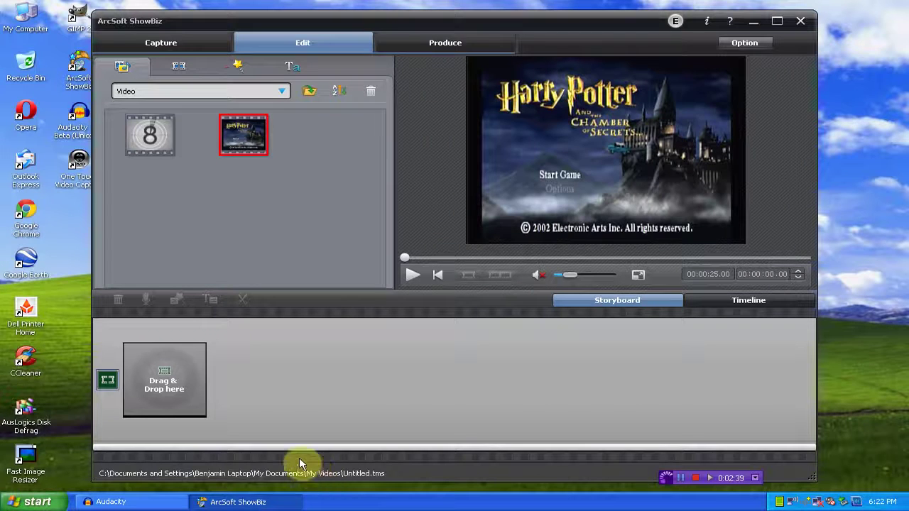
{"action": "left_click", "coordinate": [165, 507]}
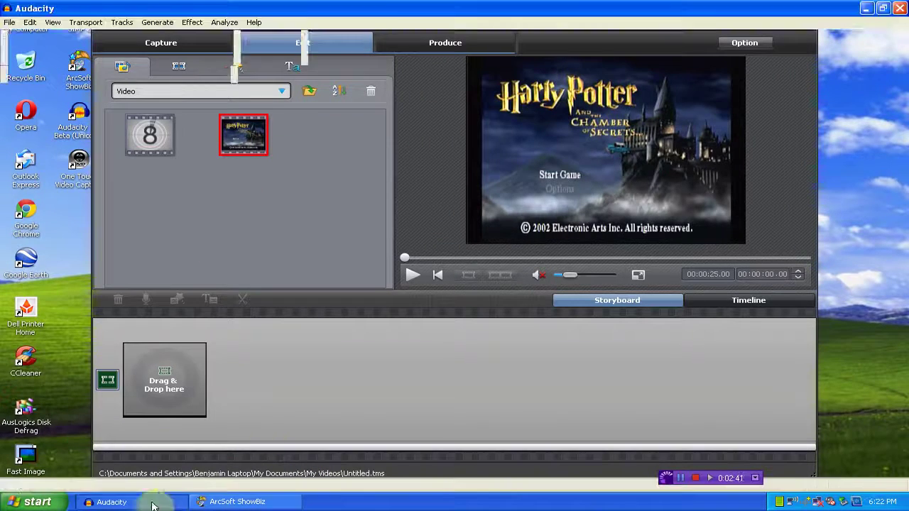
{"action": "left_click", "coordinate": [99, 51]}
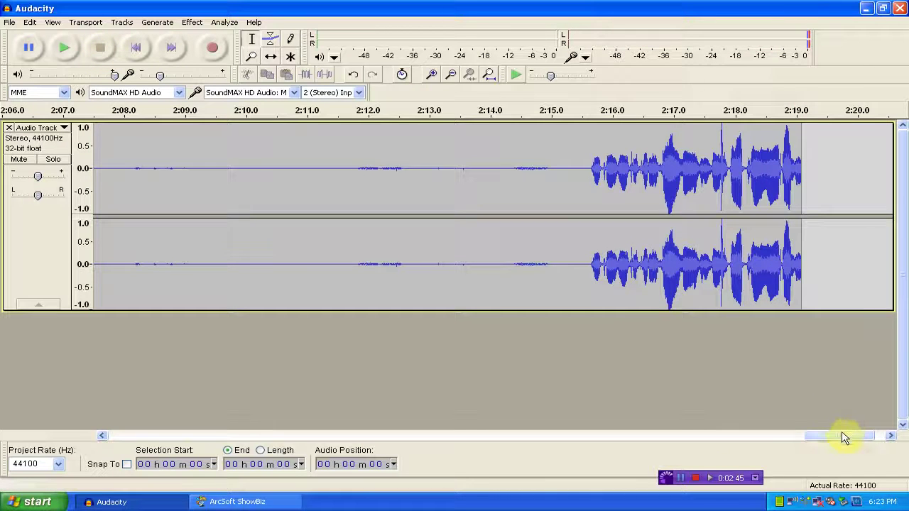
Step: Play the recording around the 1:40 mark to locate where the wanted audio begins
{"action": "left_click_drag", "start_coordinate": [842, 436], "coordinate": [263, 437]}
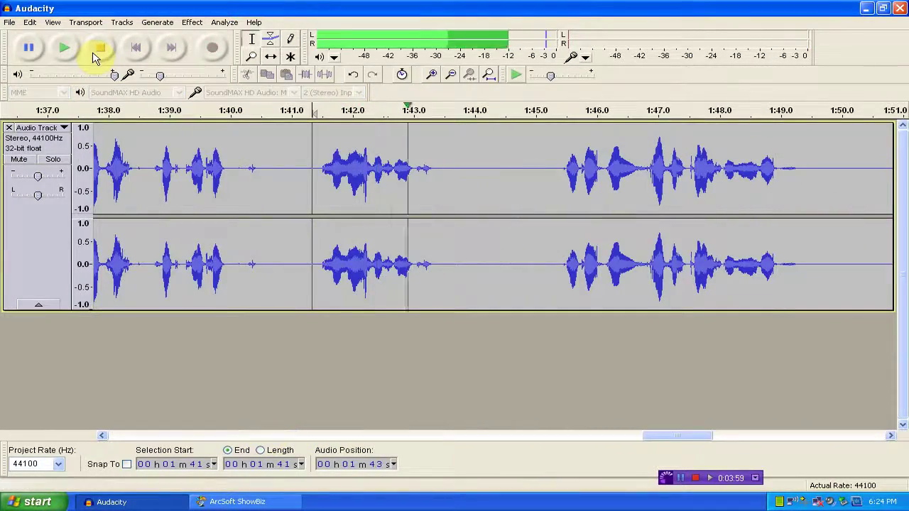
{"action": "left_click", "coordinate": [99, 54]}
{"action": "left_click", "coordinate": [238, 169]}
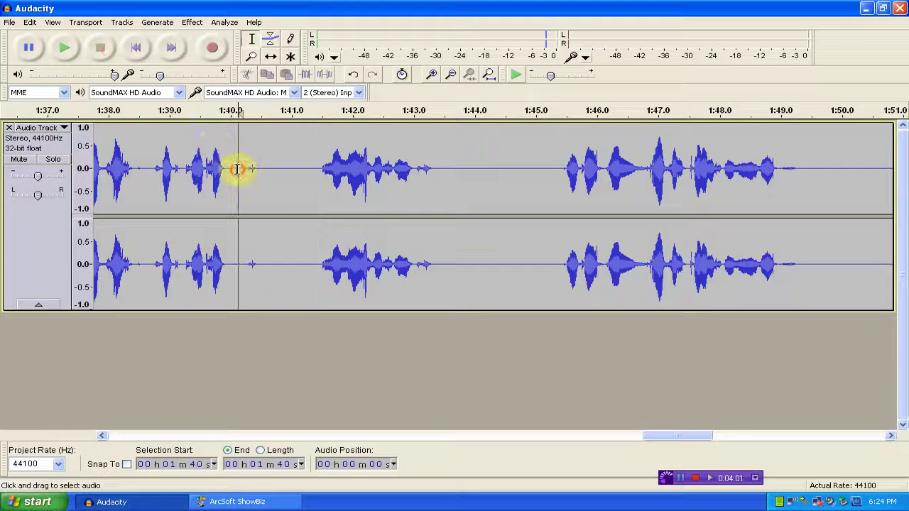
{"action": "left_click", "coordinate": [65, 48]}
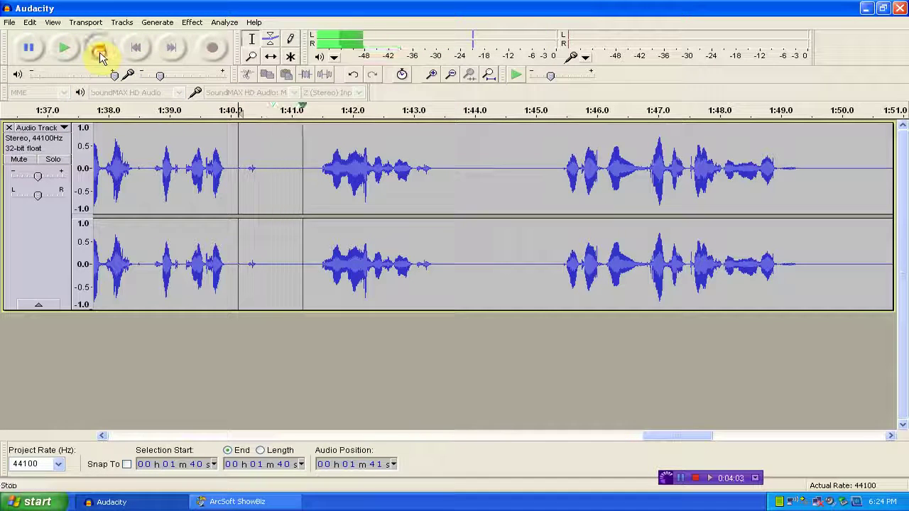
{"action": "left_click", "coordinate": [99, 48]}
{"action": "left_click", "coordinate": [250, 168]}
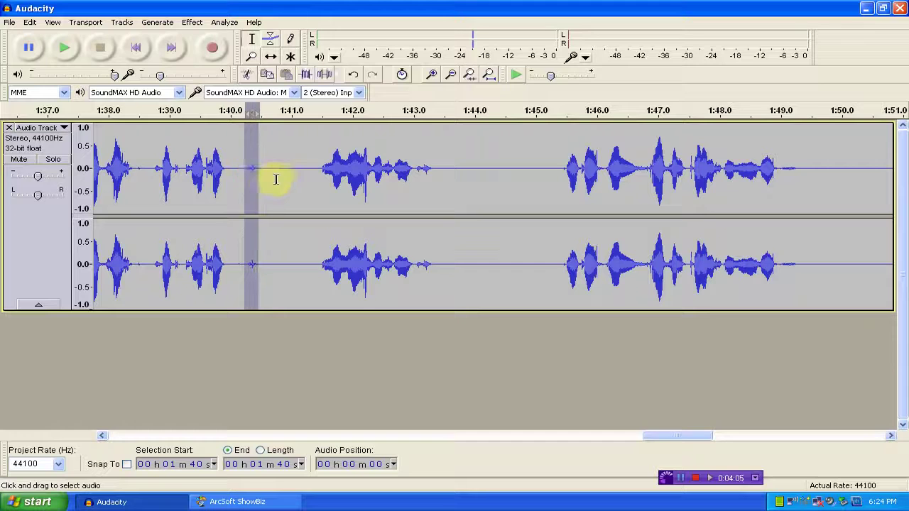
{"action": "left_click", "coordinate": [276, 178]}
Step: Place the cursor at about 1:40 and delete everything from the track start to the cursor
{"action": "left_click", "coordinate": [245, 163]}
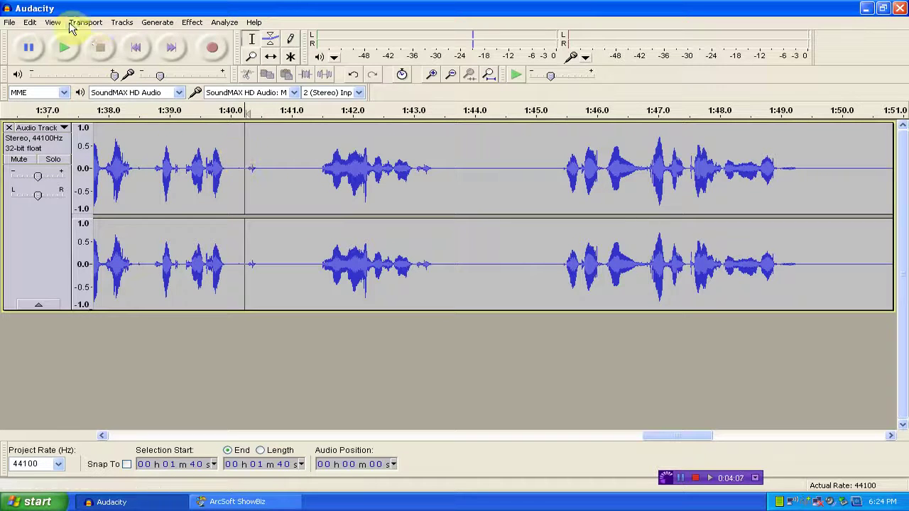
{"action": "left_click", "coordinate": [29, 26]}
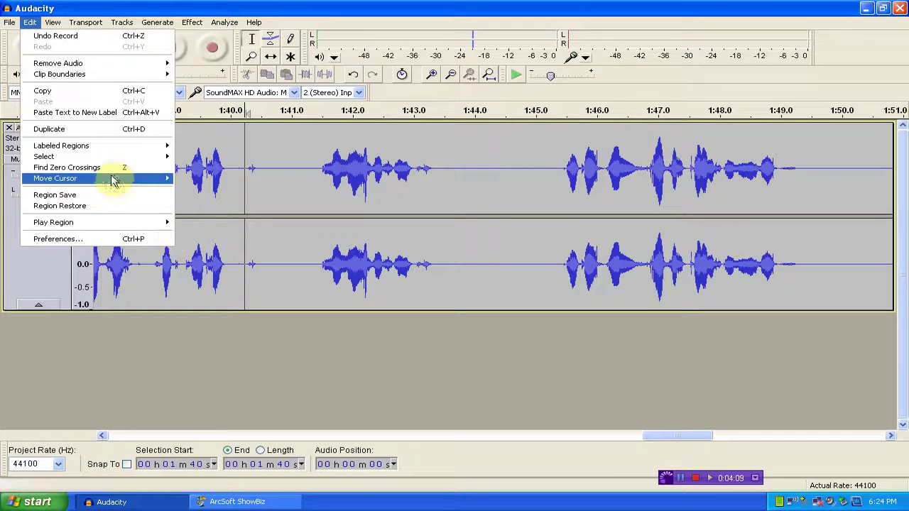
{"action": "mouse_move", "coordinate": [152, 165]}
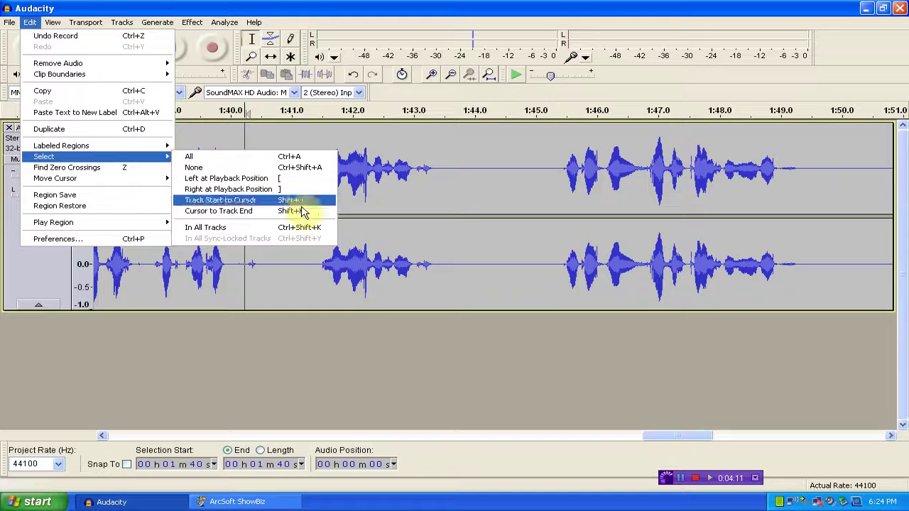
{"action": "left_click", "coordinate": [253, 201]}
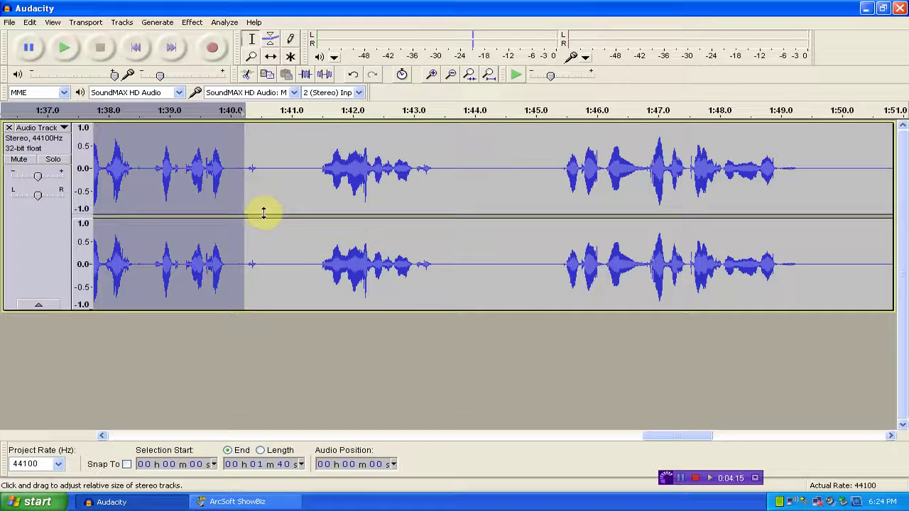
{"action": "key", "text": "Delete"}
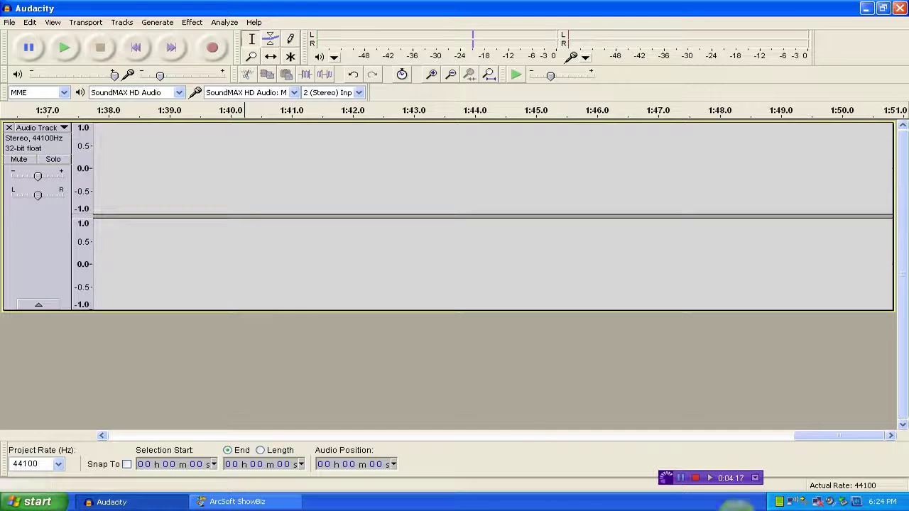
Step: Delete the unwanted stretch of audio after about 28 seconds near the end of the track
{"action": "left_click_drag", "start_coordinate": [814, 430], "coordinate": [328, 444]}
{"action": "left_click_drag", "start_coordinate": [798, 192], "coordinate": [144, 198]}
{"action": "key", "text": "Delete"}
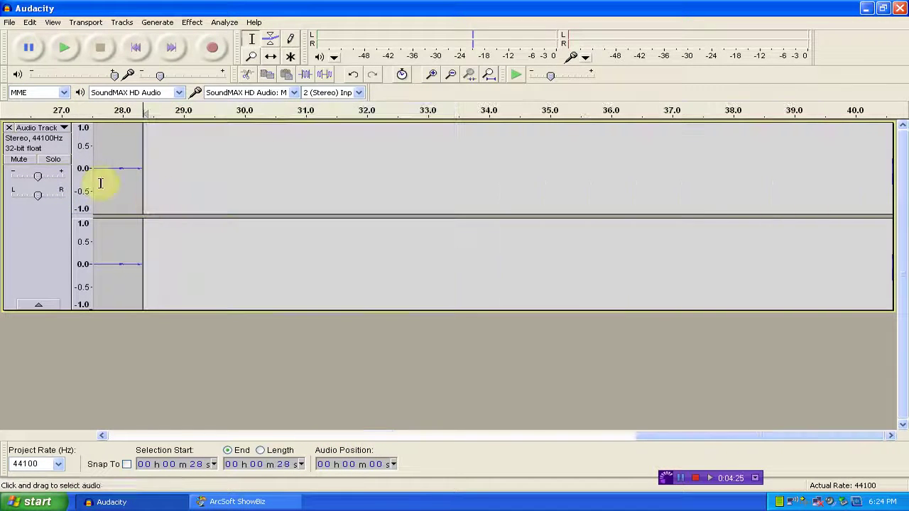
Step: Export the track to the Desktop as a 16-bit PCM WAV file named "audio track", leaving the metadata empty
{"action": "left_click", "coordinate": [10, 22]}
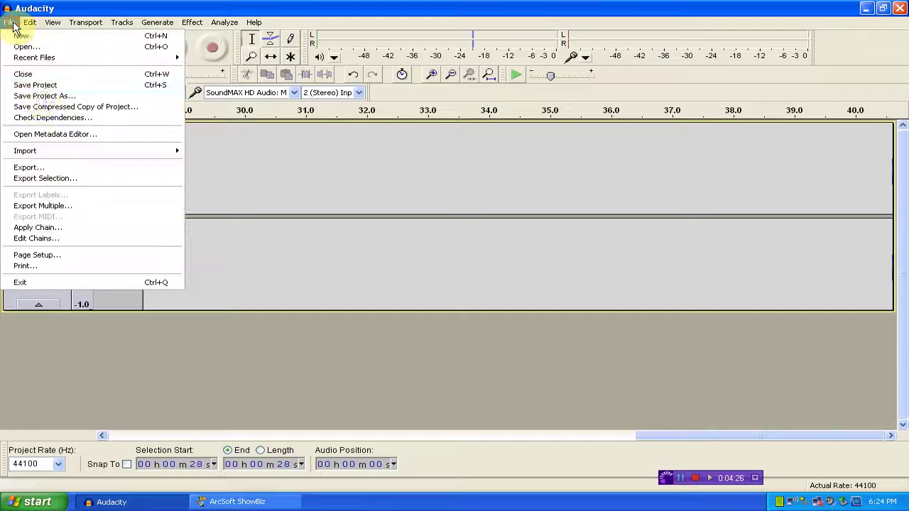
{"action": "left_click", "coordinate": [99, 171]}
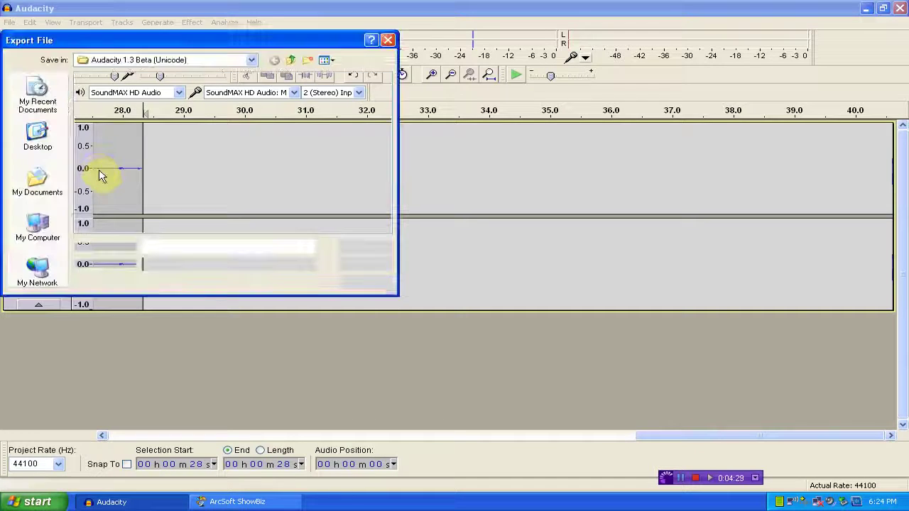
{"action": "left_click", "coordinate": [37, 138]}
{"action": "left_click", "coordinate": [186, 246]}
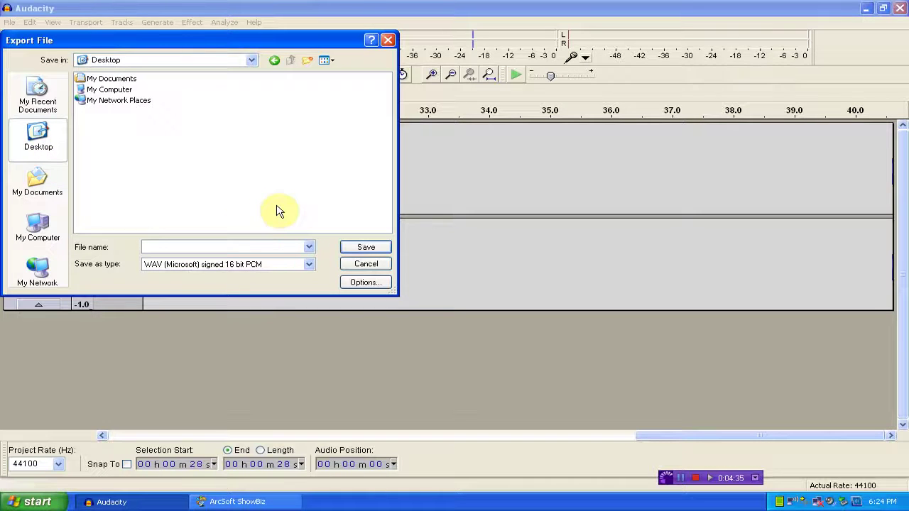
{"action": "type", "text": "audio track"}
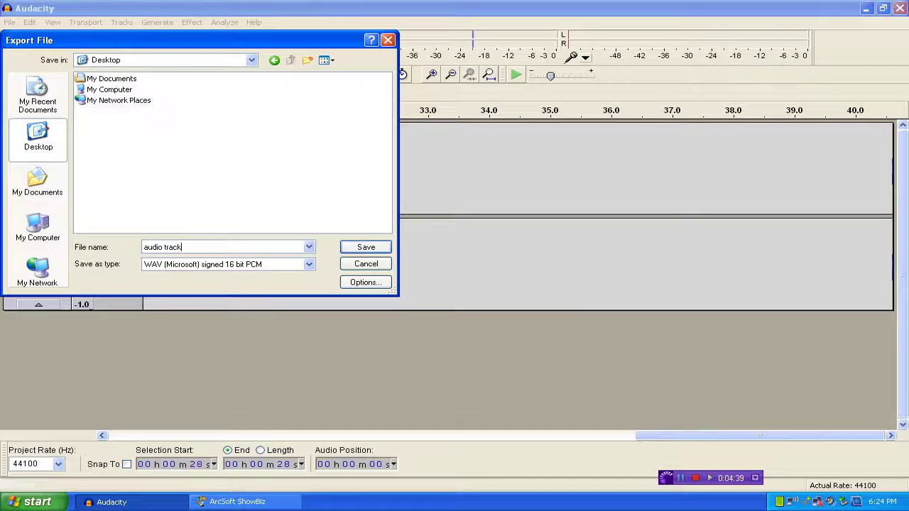
{"action": "key", "text": "Return"}
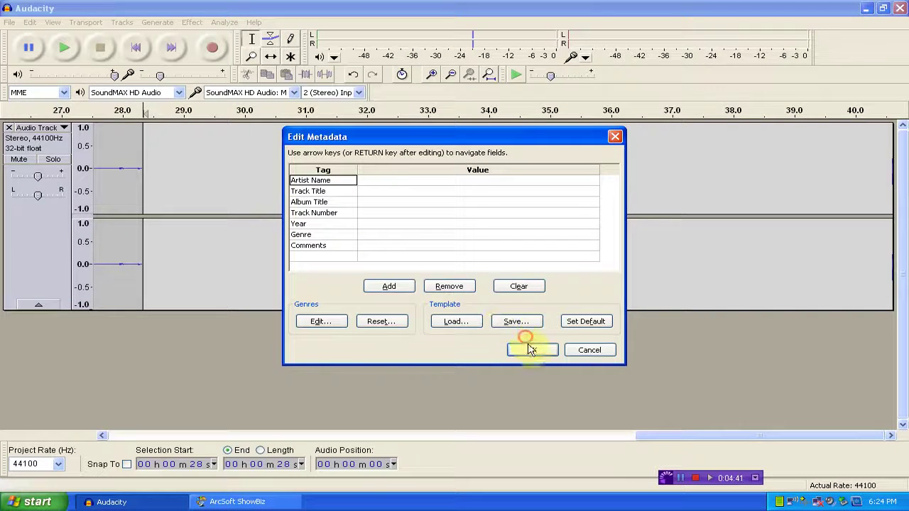
{"action": "left_click", "coordinate": [529, 349]}
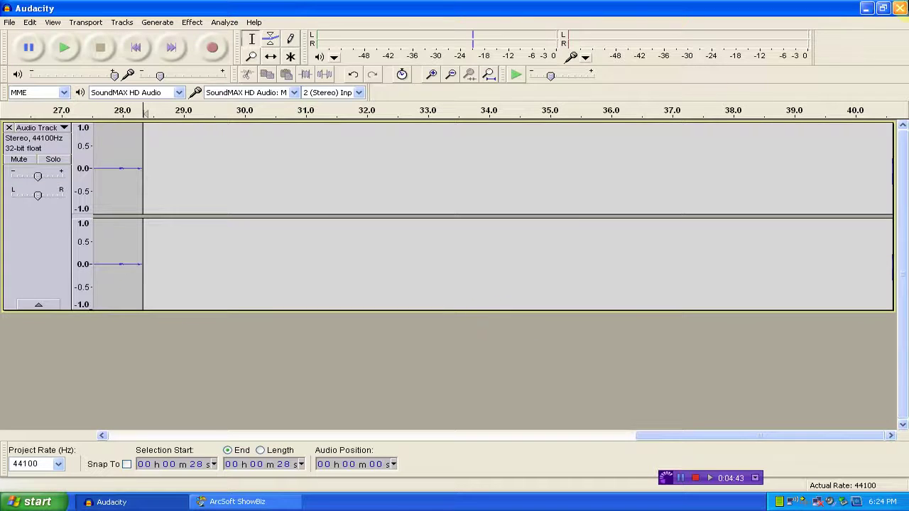
Step: Close Audacity without saving the project, and switch the ArcSoft ShowBiz project to the timeline view
{"action": "left_click", "coordinate": [901, 9]}
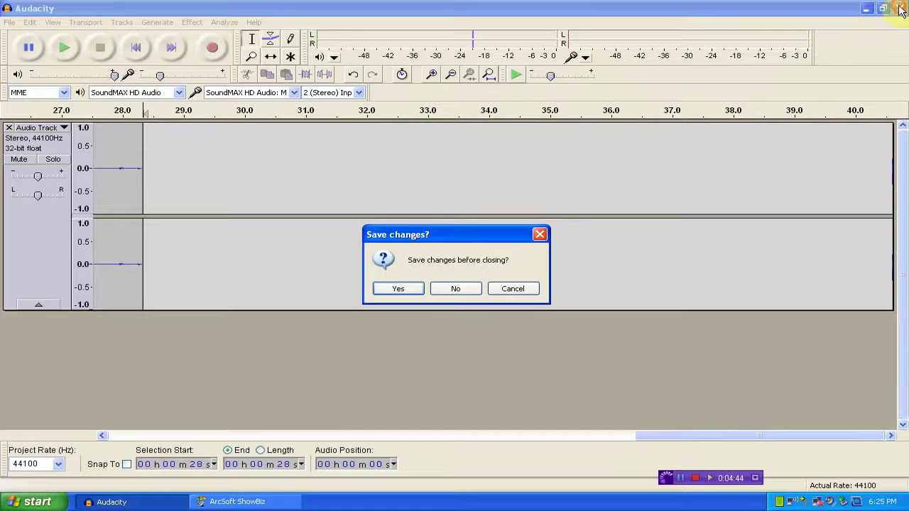
{"action": "left_click", "coordinate": [465, 292]}
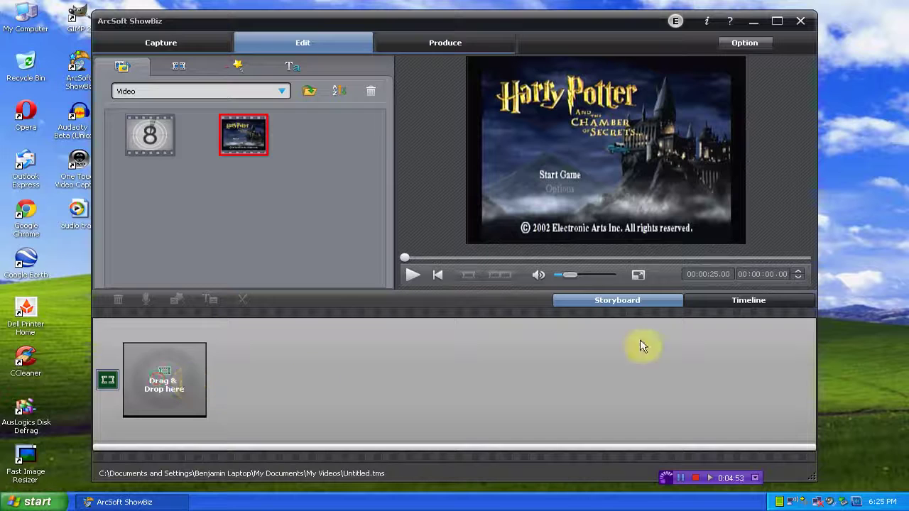
{"action": "left_click", "coordinate": [755, 303]}
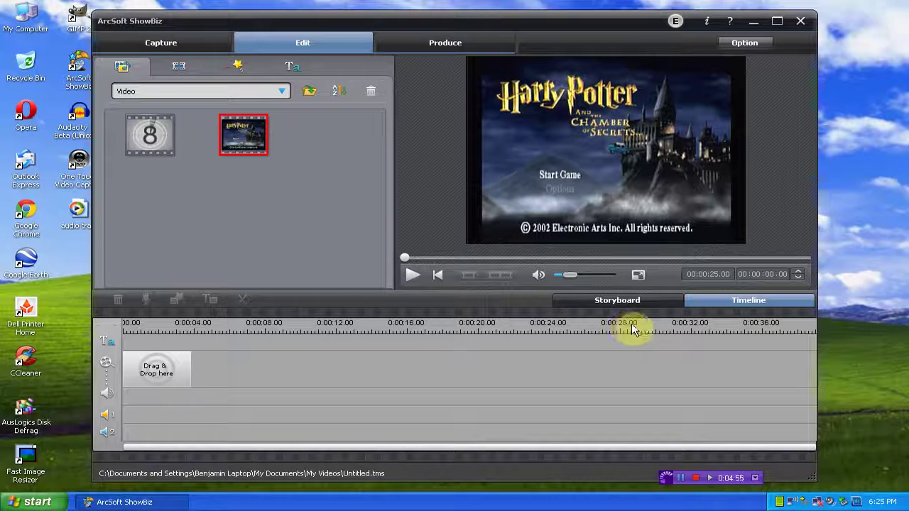
Step: Place the captured game clip at the start of the timeline's video track and import "audio track" from the Desktop into the audio media
{"action": "left_click_drag", "start_coordinate": [247, 134], "coordinate": [168, 369]}
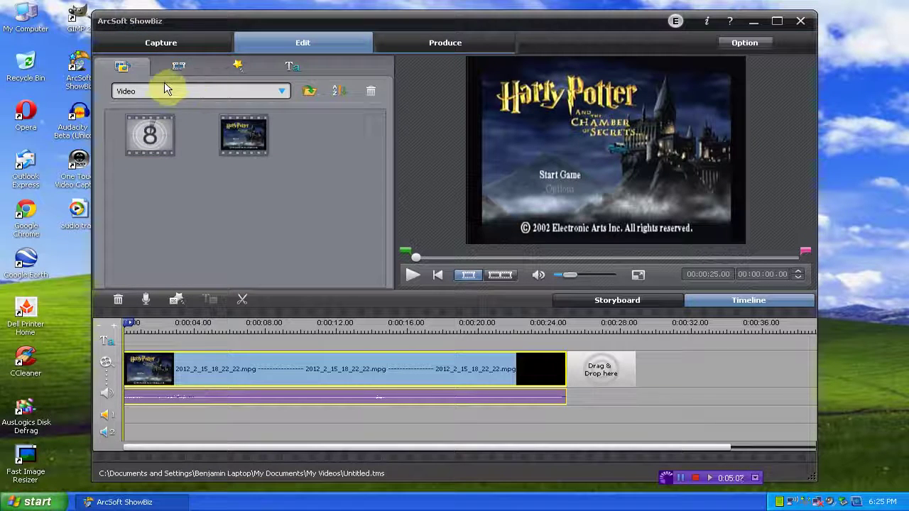
{"action": "left_click", "coordinate": [282, 92]}
{"action": "left_click", "coordinate": [255, 118]}
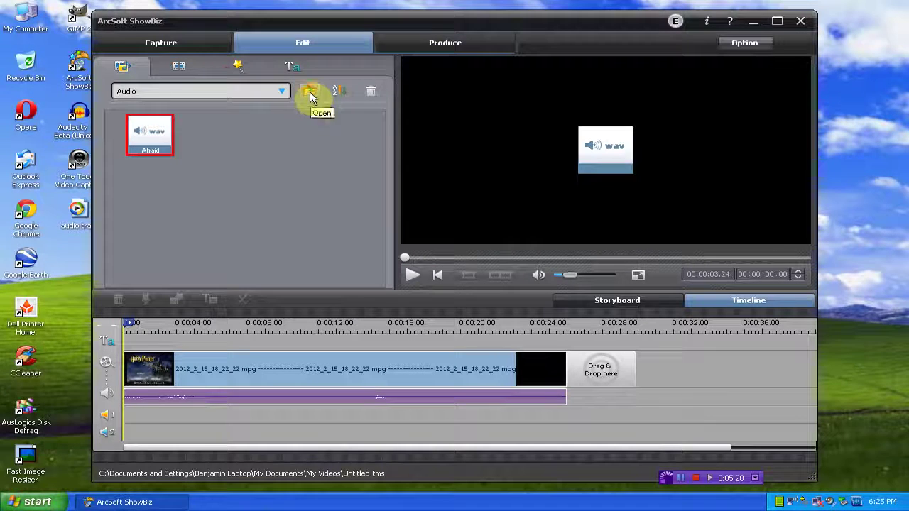
{"action": "left_click", "coordinate": [310, 94]}
{"action": "left_click", "coordinate": [145, 112]}
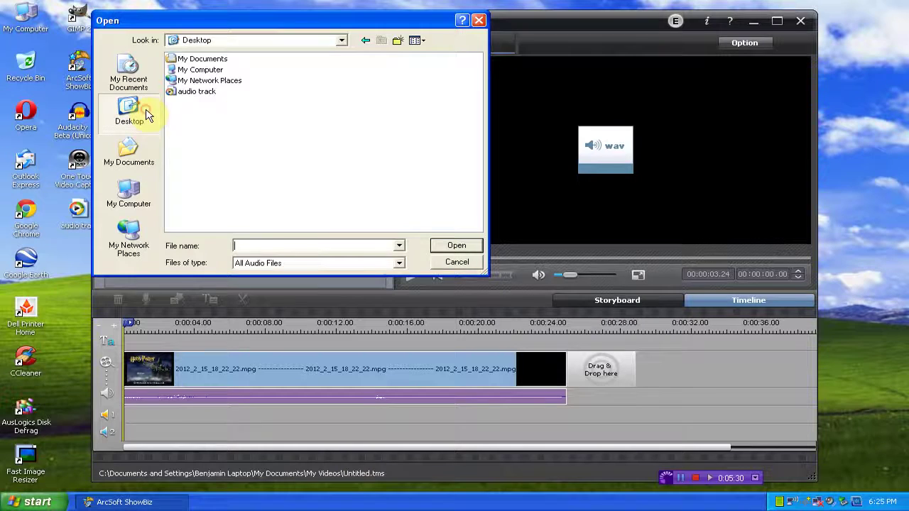
{"action": "double_click", "coordinate": [192, 95]}
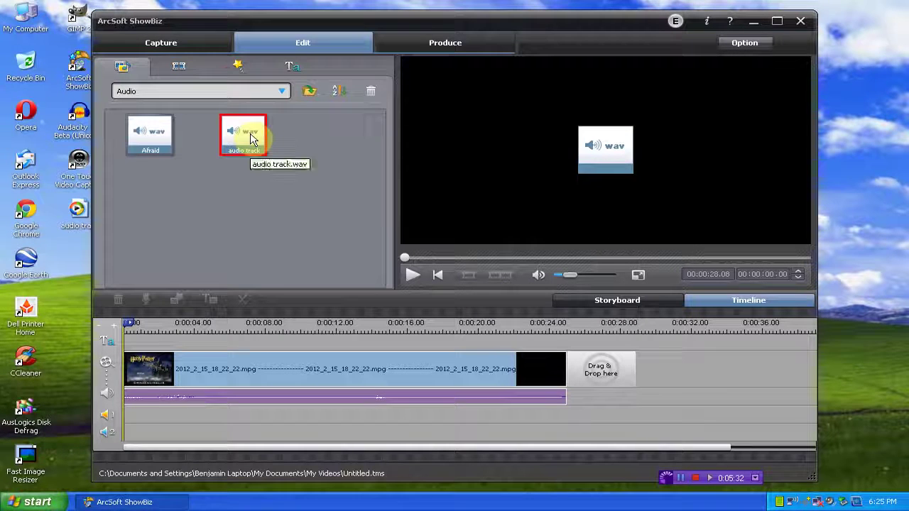
Step: Place "audio track" at the start of audio track 1 beneath the game clip and play the timeline to check the synchronisation
{"action": "left_click_drag", "start_coordinate": [240, 142], "coordinate": [123, 407]}
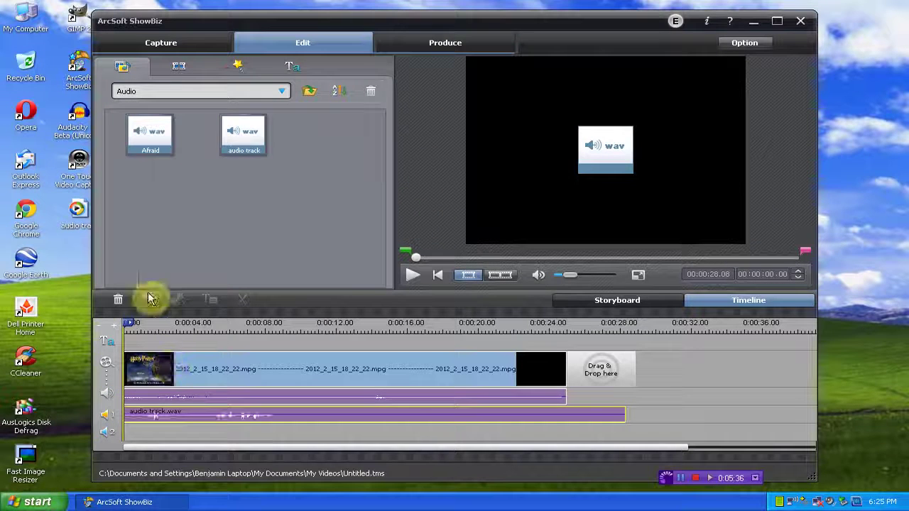
{"action": "left_click", "coordinate": [412, 275]}
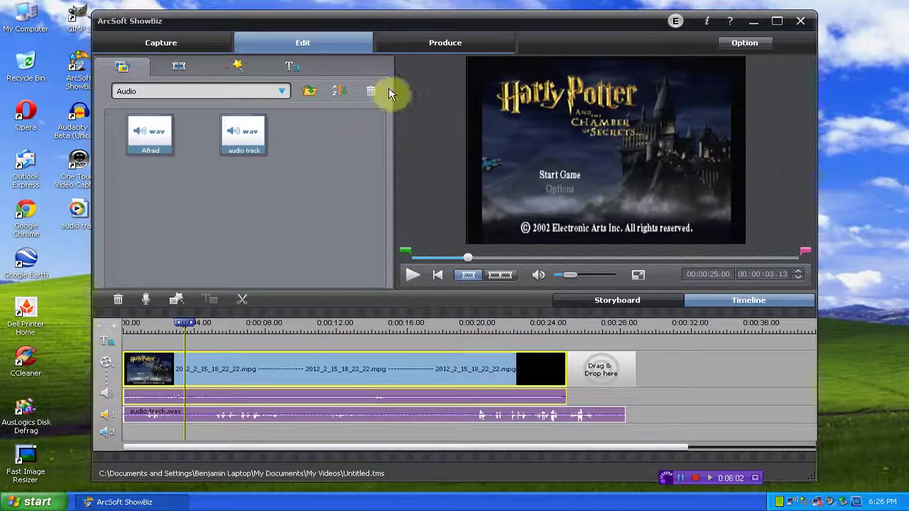
Step: Produce the project as a High Quality DVD-format MPG file, saved to the Desktop under the suggested file name
{"action": "left_click", "coordinate": [432, 49]}
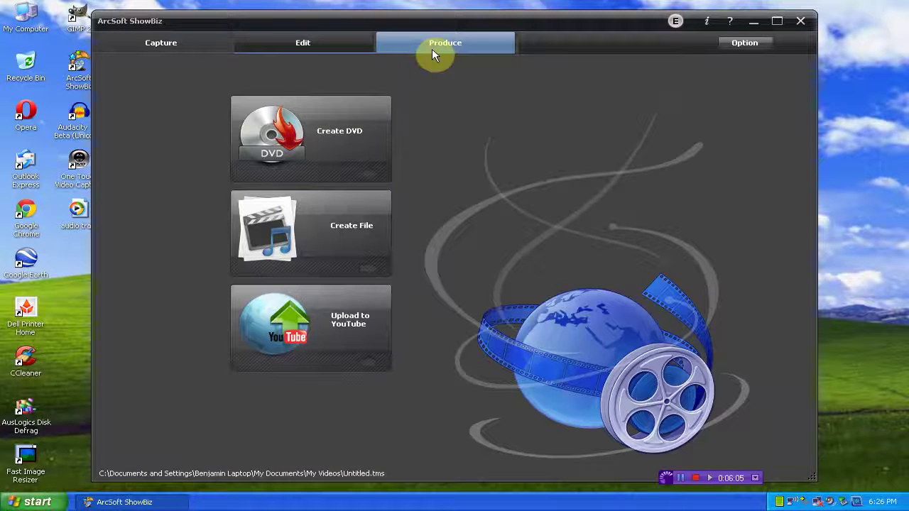
{"action": "left_click", "coordinate": [367, 231]}
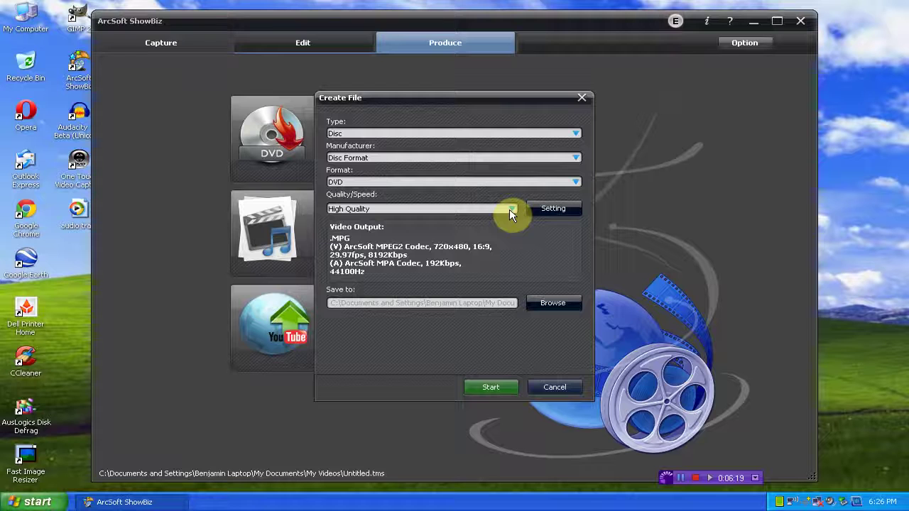
{"action": "left_click", "coordinate": [554, 304]}
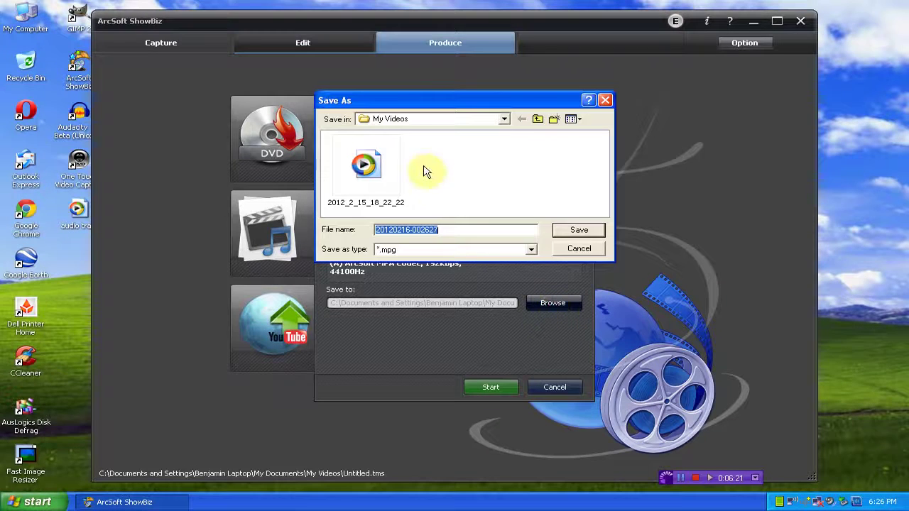
{"action": "left_click", "coordinate": [503, 118]}
{"action": "left_click", "coordinate": [402, 132]}
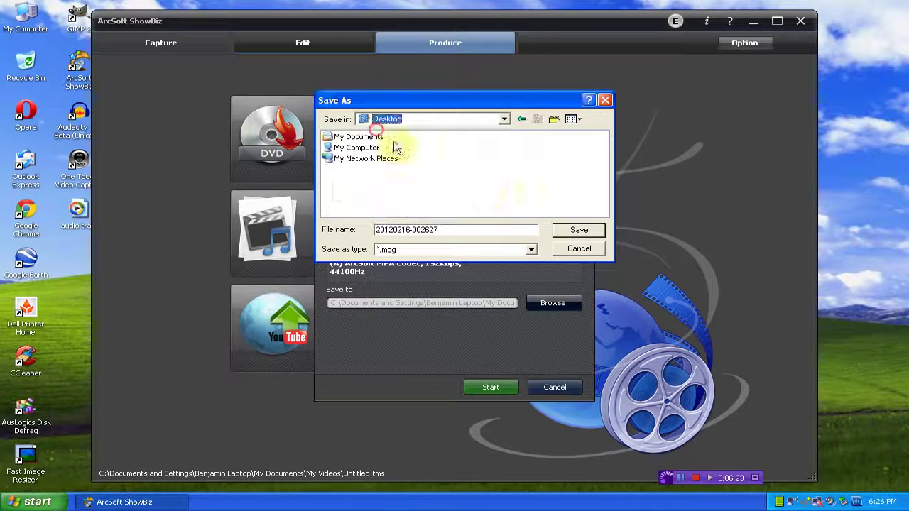
{"action": "left_click", "coordinate": [569, 231]}
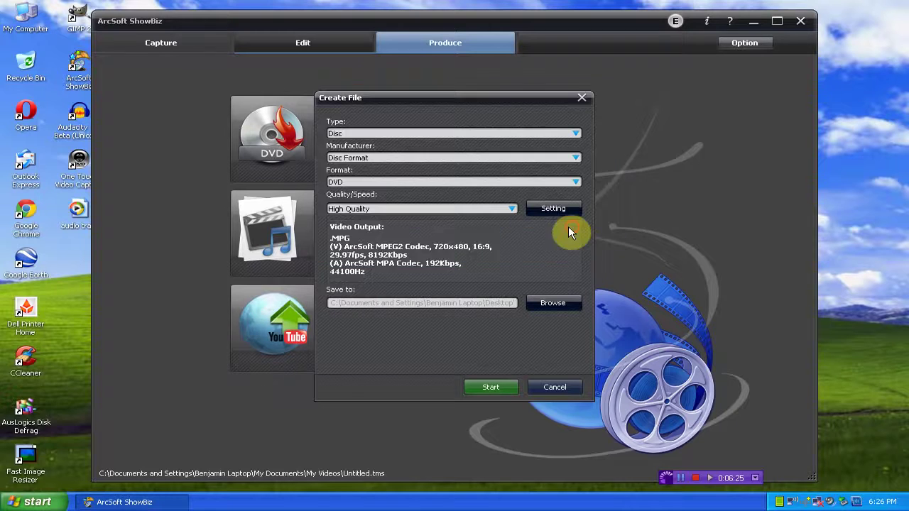
{"action": "left_click", "coordinate": [501, 382]}
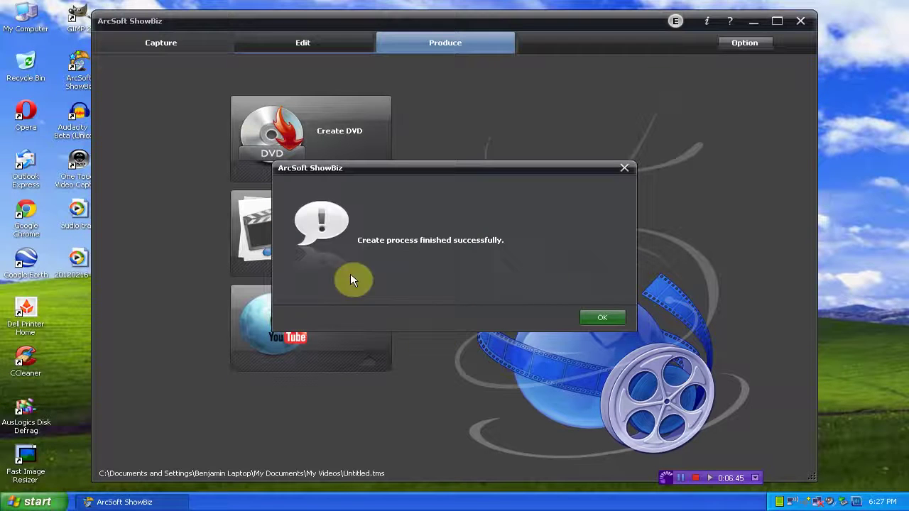
{"action": "left_click", "coordinate": [615, 321]}
{"action": "left_click", "coordinate": [124, 502]}
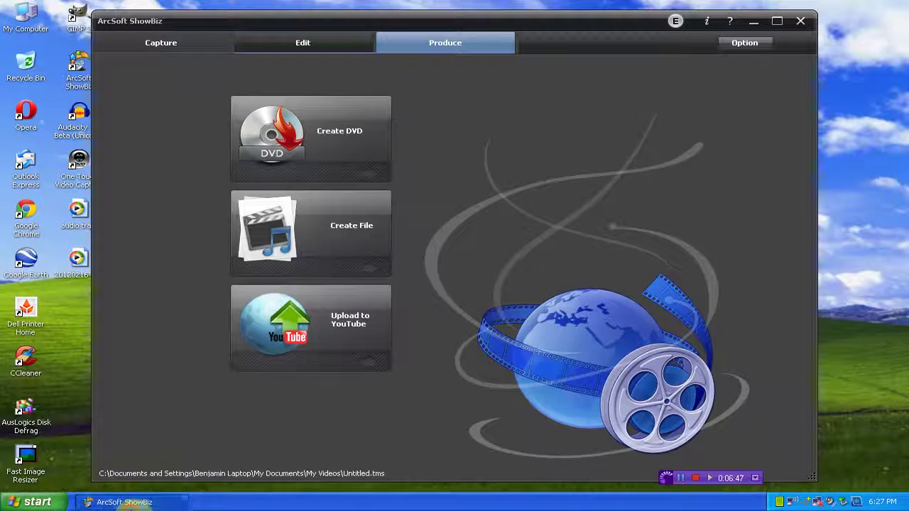
{"action": "left_click", "coordinate": [124, 502]}
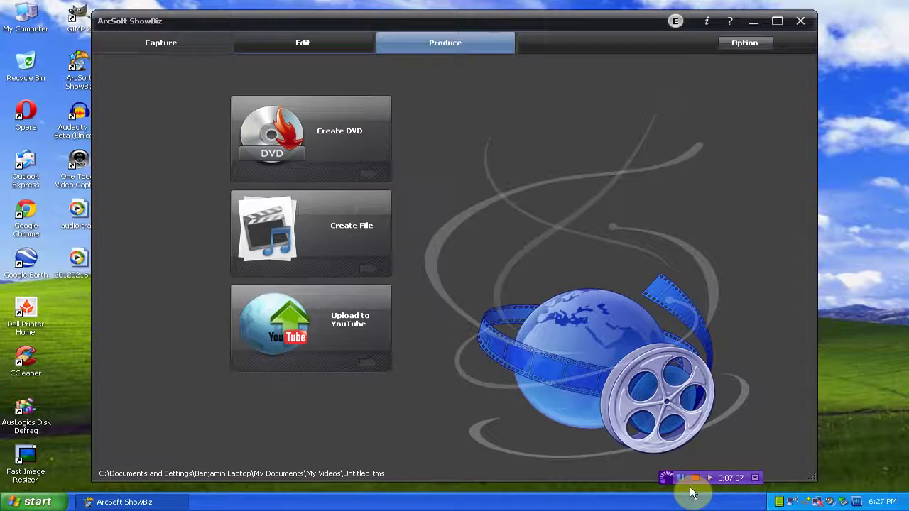
{"action": "left_click", "coordinate": [695, 478]}
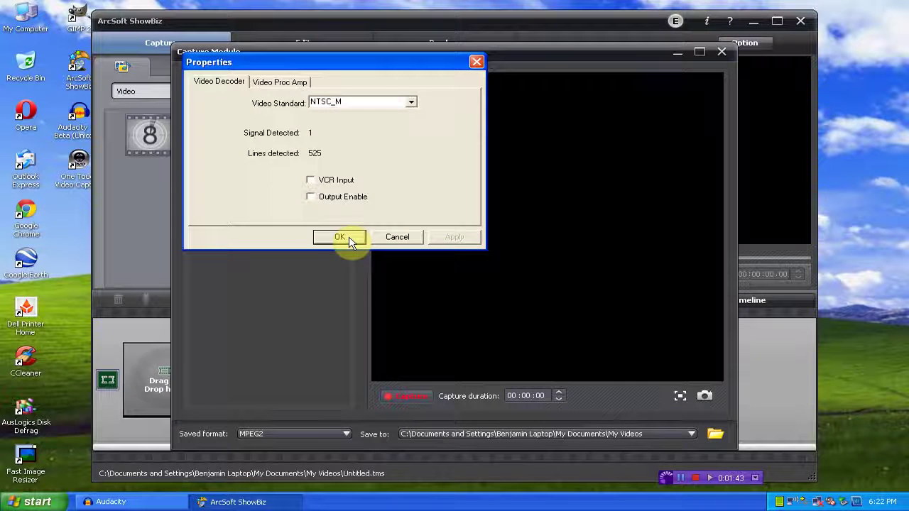
Step: Accept the capture device's video decoder properties with NTSC_M as the video standard
{"action": "left_click", "coordinate": [339, 237]}
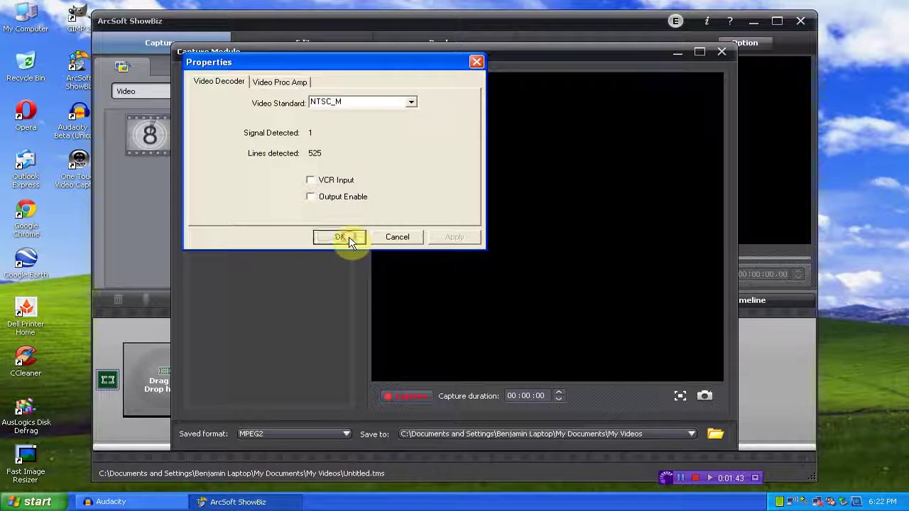